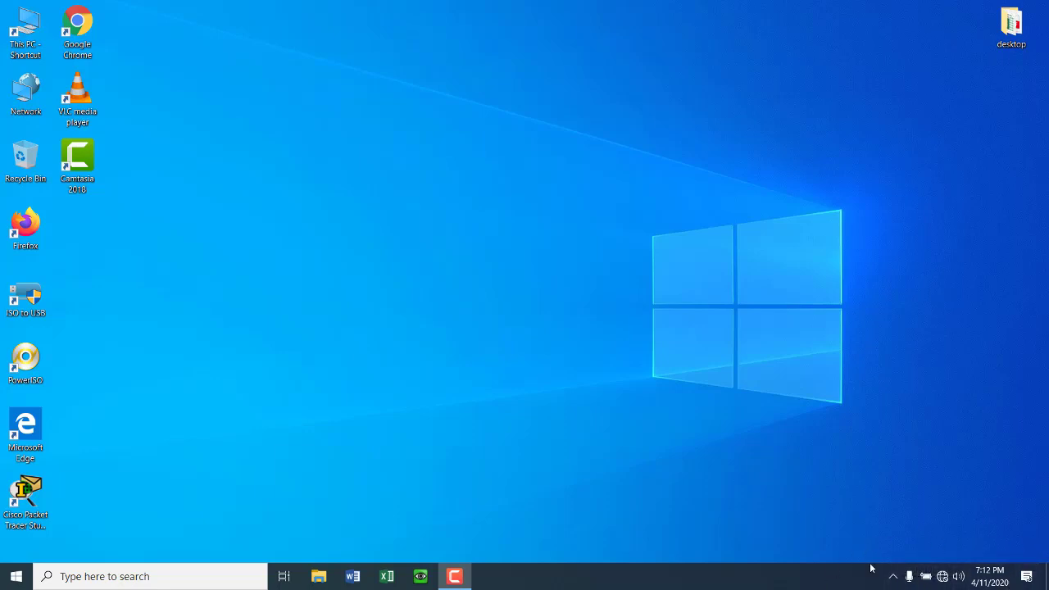
# Check the hidden system tray icons and examine the list of startup programs in Task Manager.
pyautogui.click(893, 577)
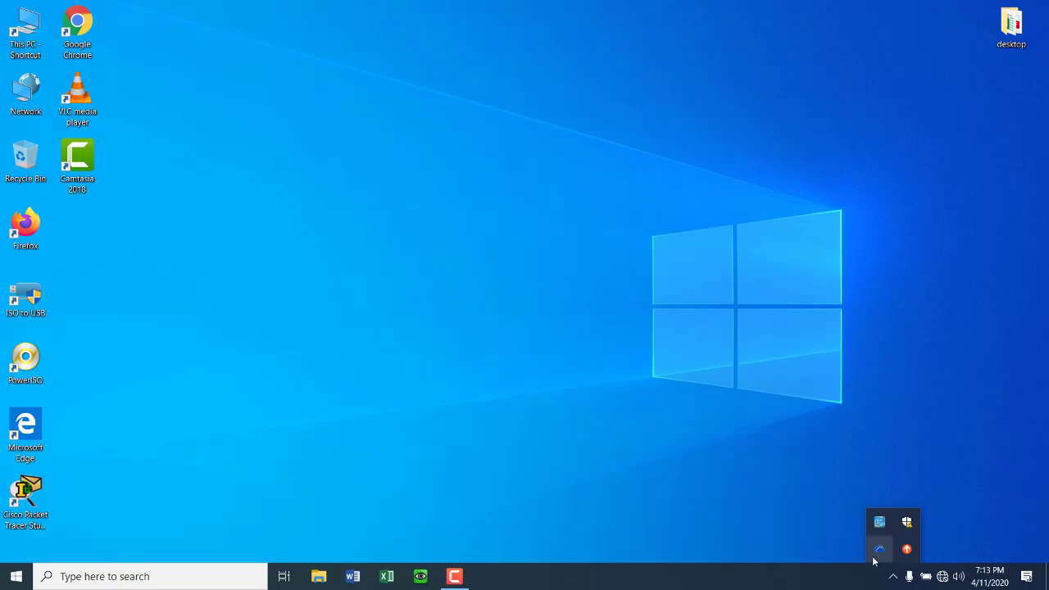
pyautogui.rightClick(20, 581)
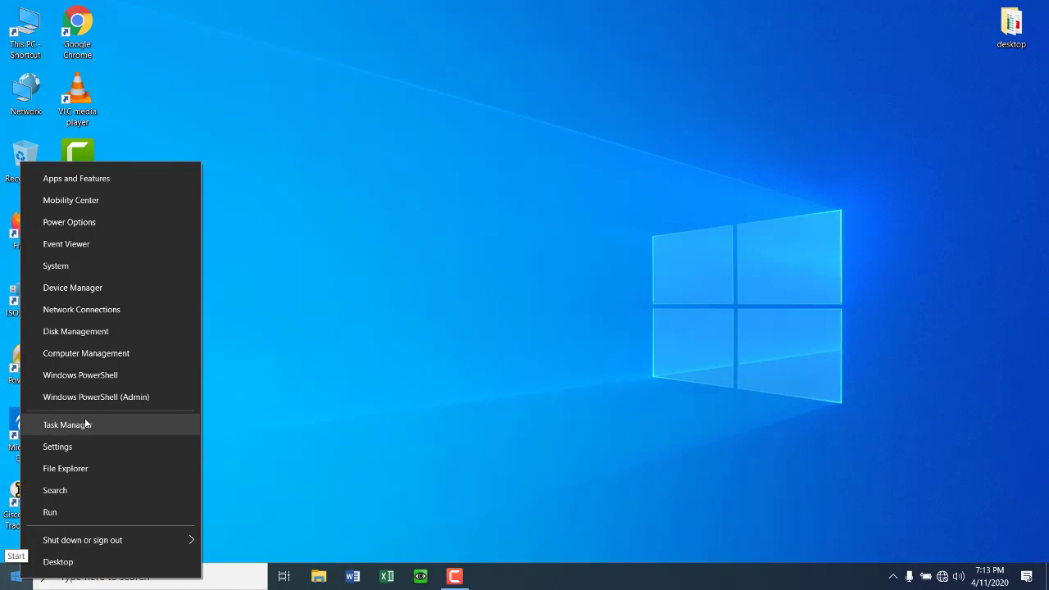
pyautogui.click(85, 422)
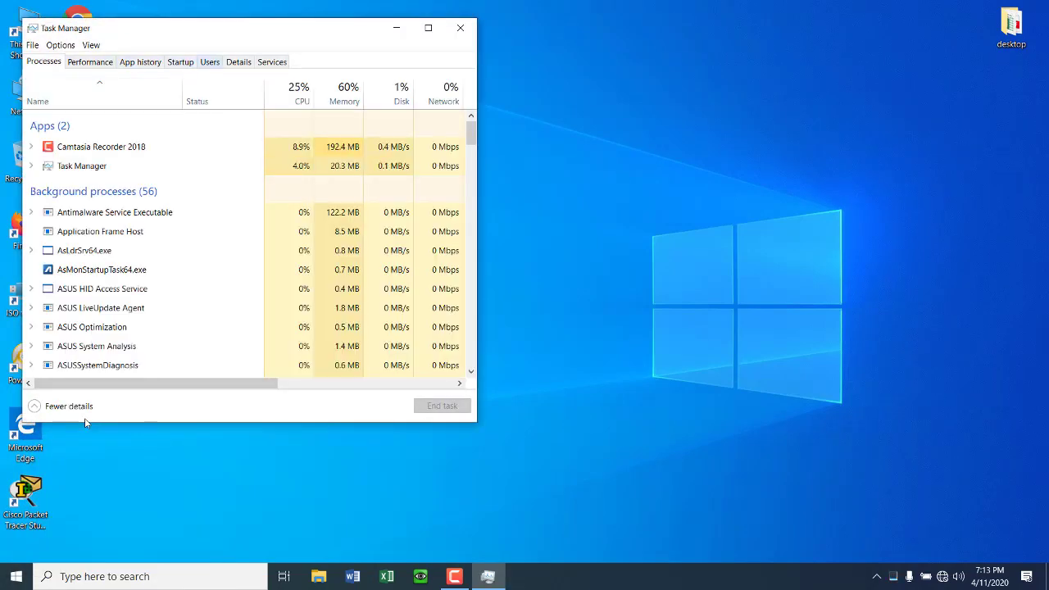
pyautogui.hotkey('ctrl', 'Tab')
pyautogui.hotkey('ctrl', 'Tab')
pyautogui.hotkey('ctrl', 'Tab')
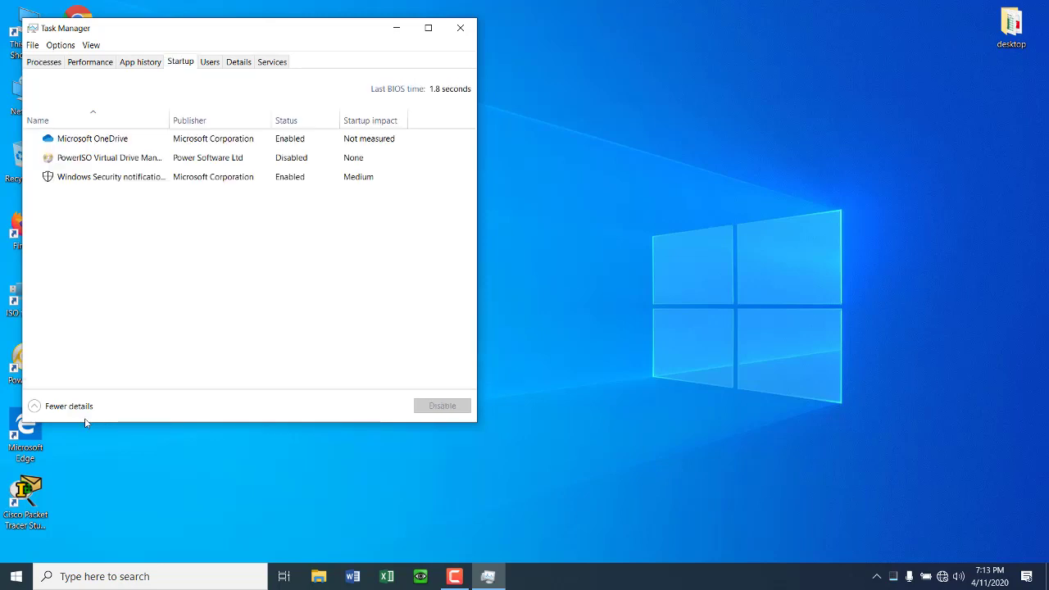
pyautogui.press('Tab')
pyautogui.press('Down')
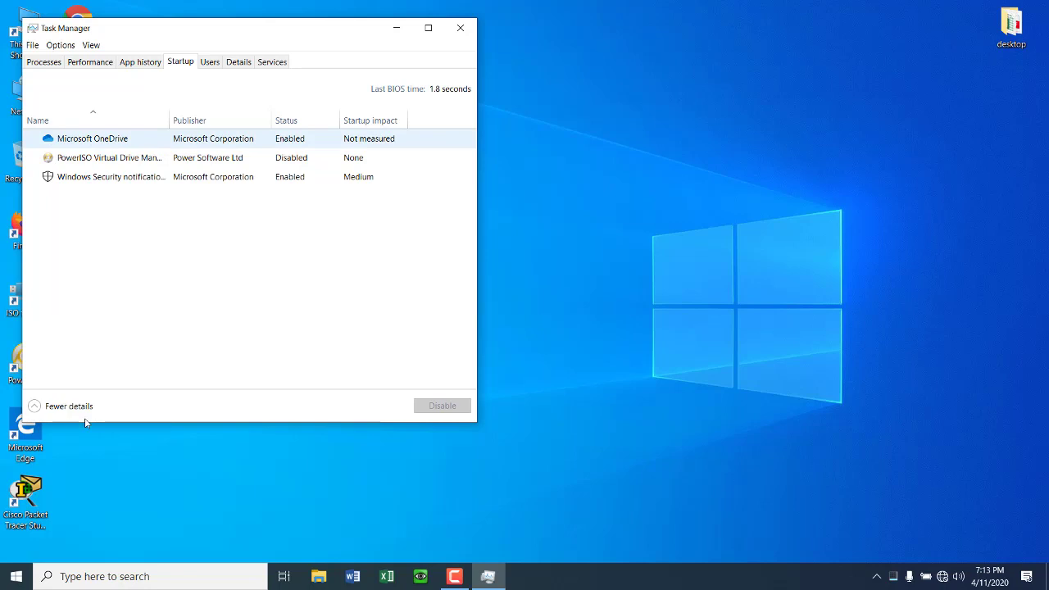
pyautogui.press('Down')
pyautogui.press('Down')
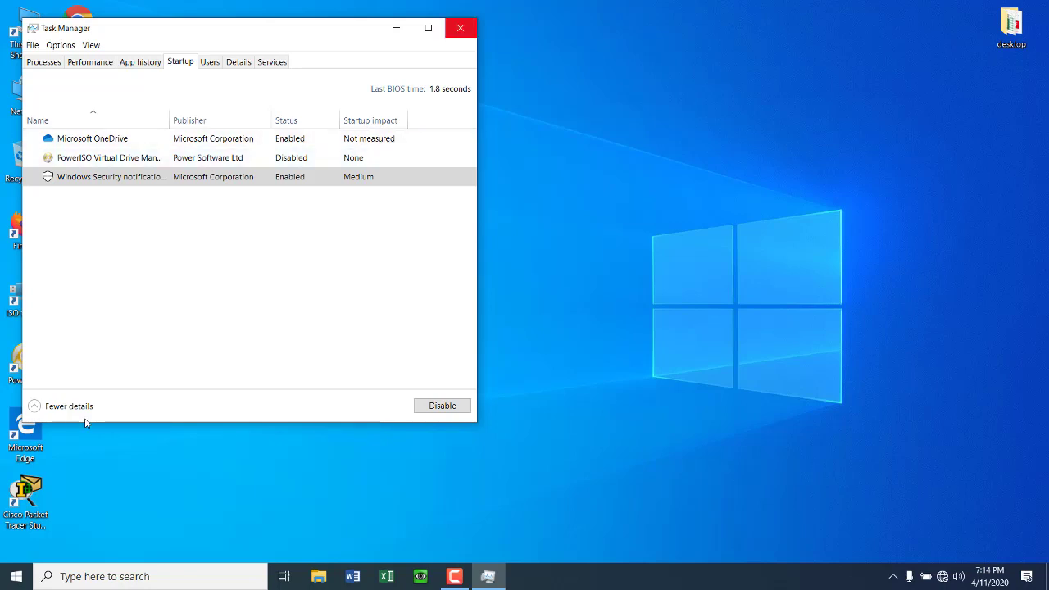
pyautogui.hotkey('alt', 'F4')
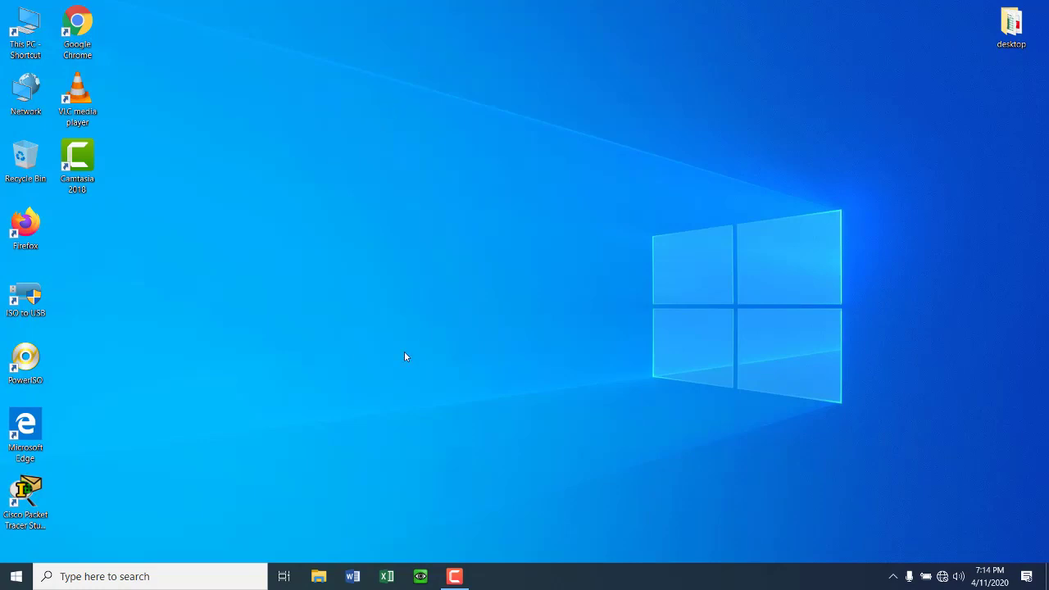
# Review the startup apps in Windows Settings, with a brief look at the UltraVNC Viewer connection window.
pyautogui.click(23, 582)
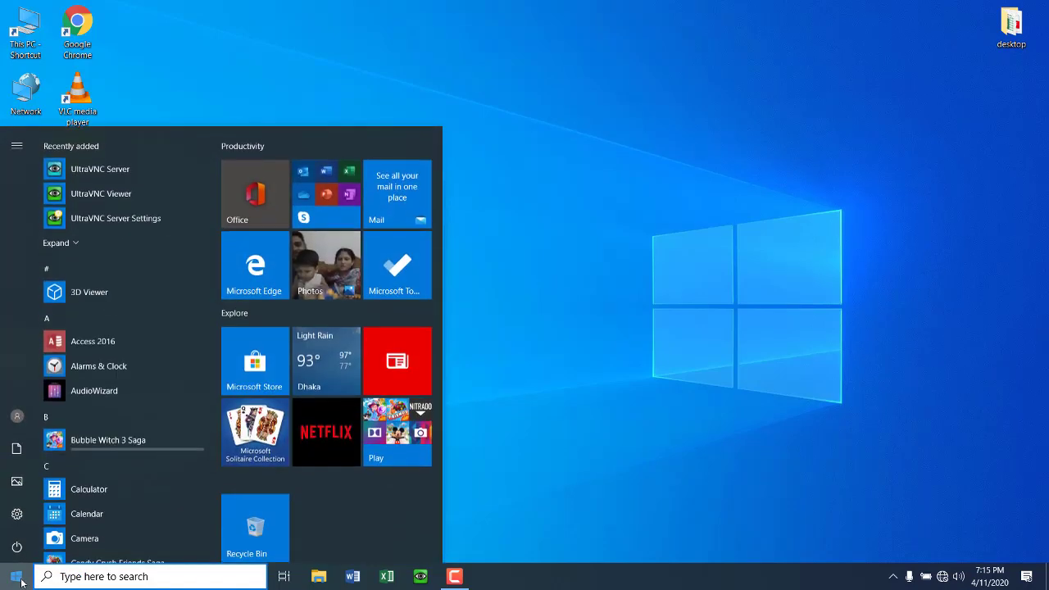
pyautogui.click(17, 515)
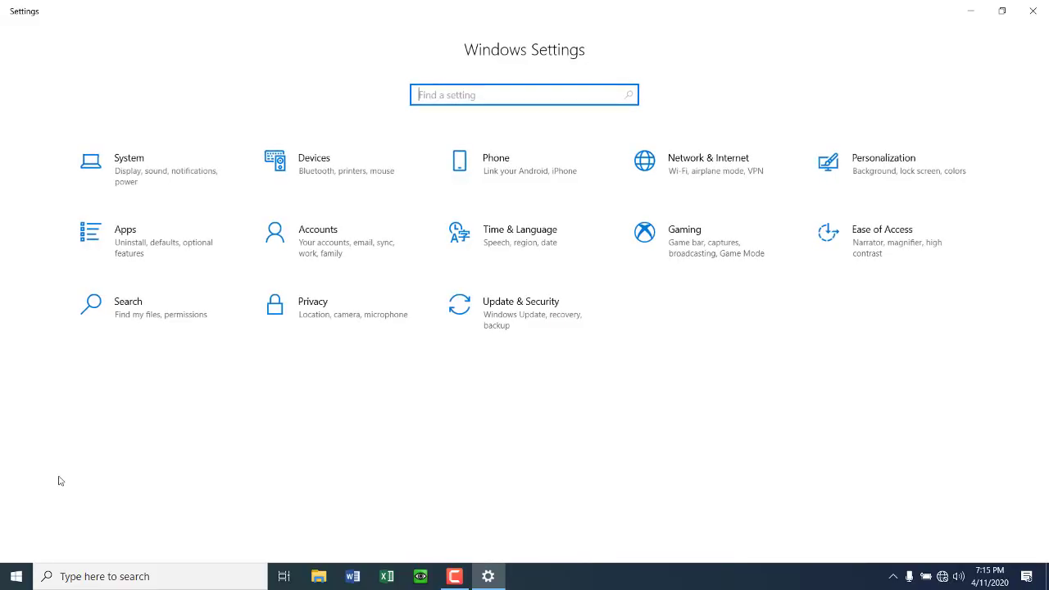
pyautogui.click(127, 234)
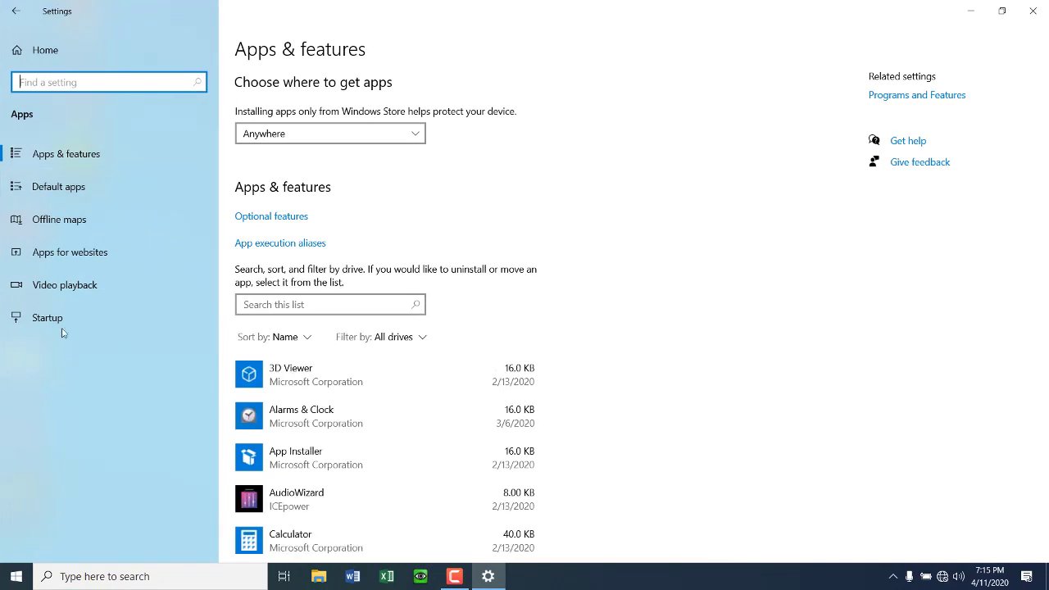
pyautogui.click(53, 319)
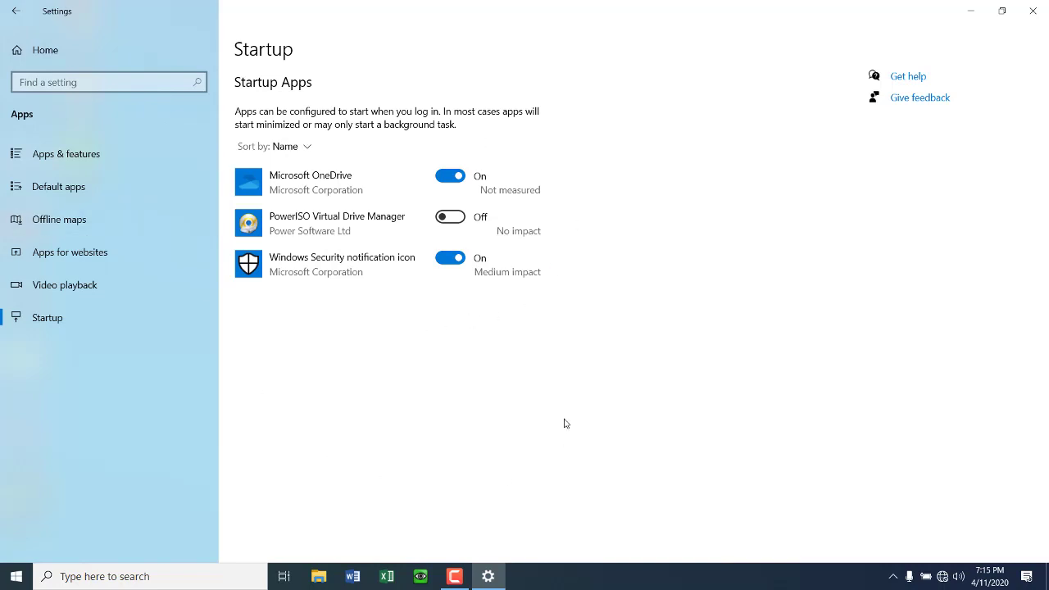
pyautogui.click(192, 578)
pyautogui.click(421, 576)
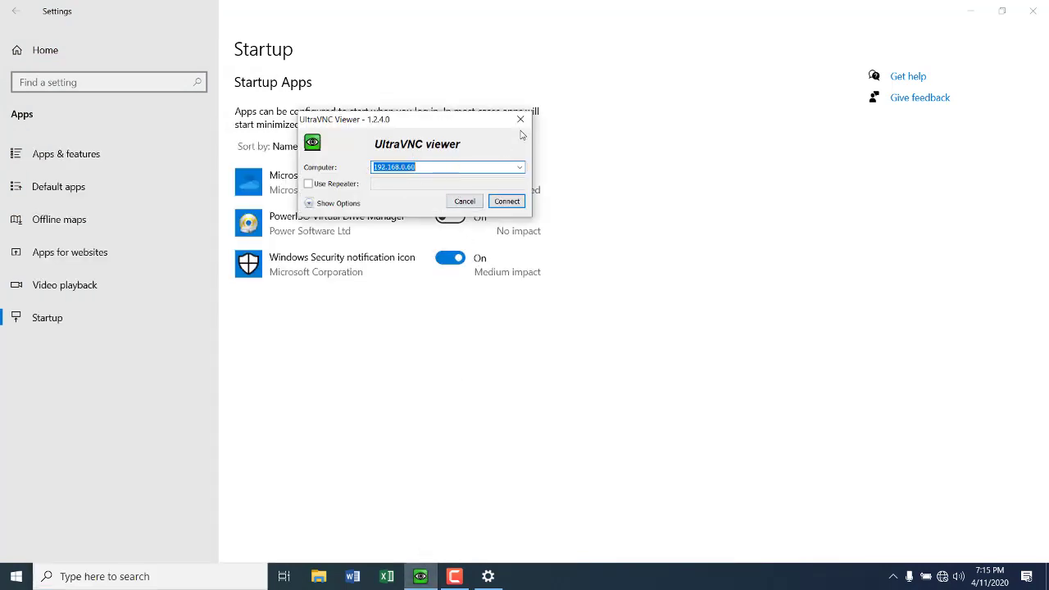
pyautogui.click(310, 269)
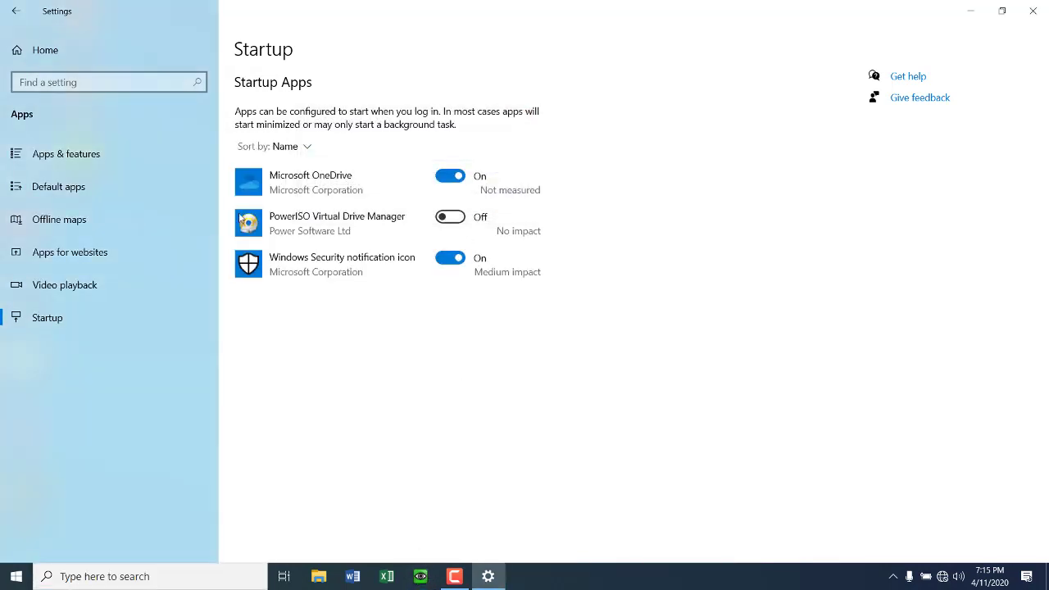
pyautogui.click(1034, 12)
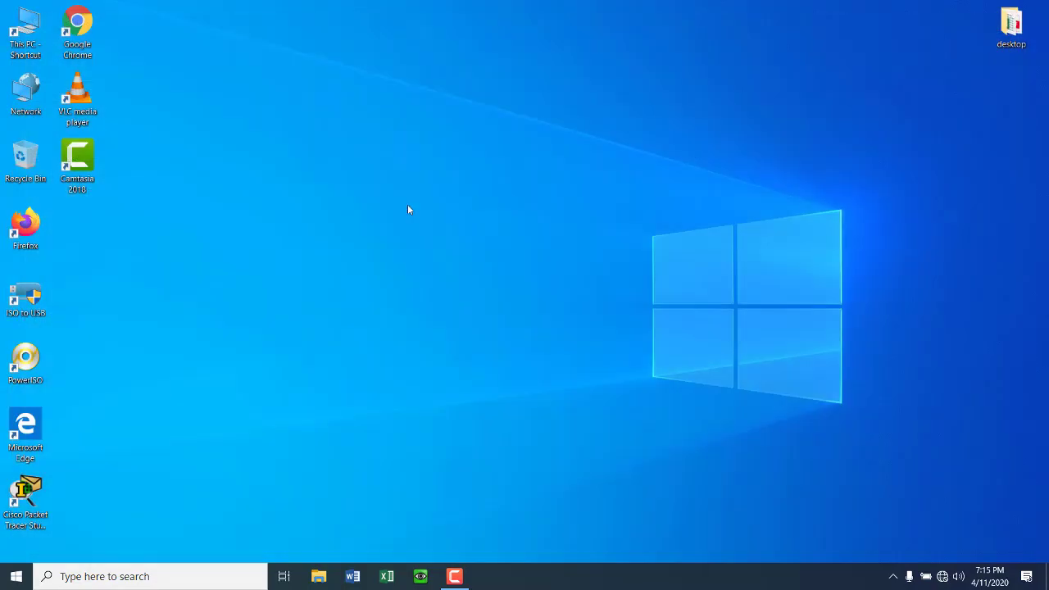
# Find UltraVNC Server among the installed programs and open the file location of its shortcut.
pyautogui.click(16, 578)
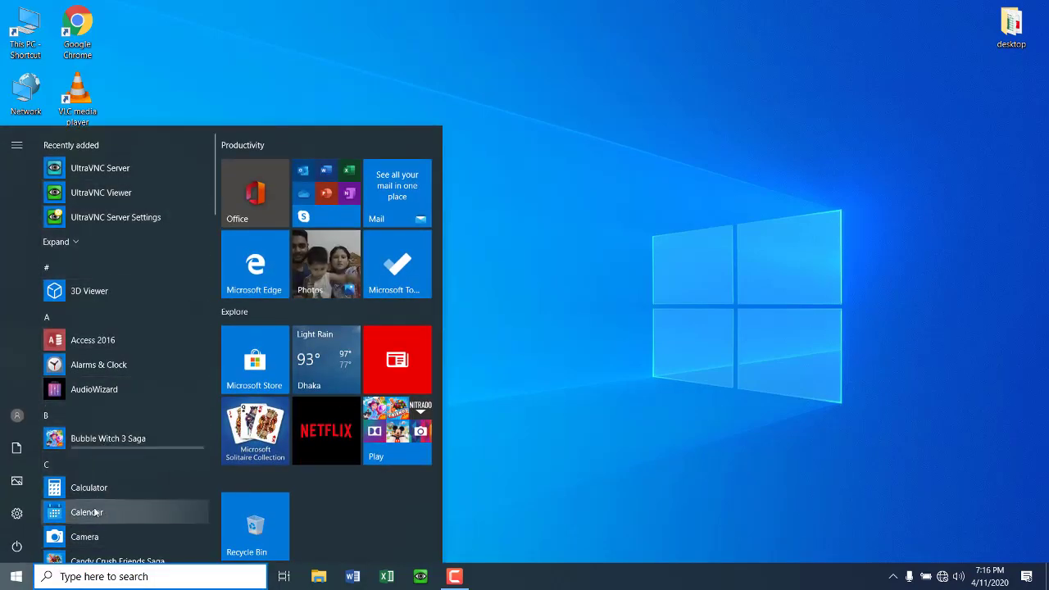
pyautogui.scroll(-10, 125, 336)
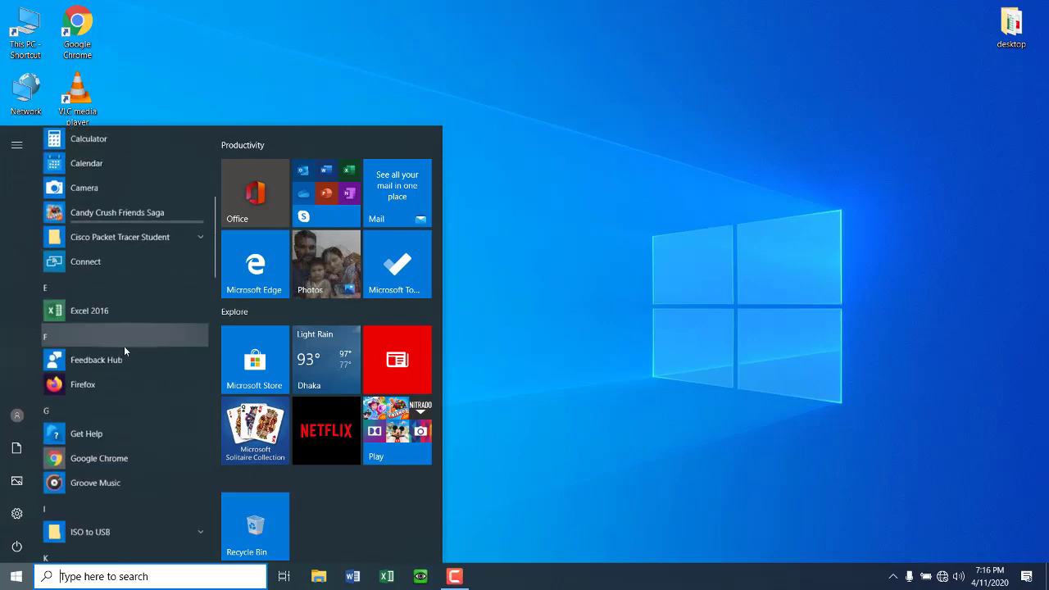
pyautogui.scroll(-8, 124, 364)
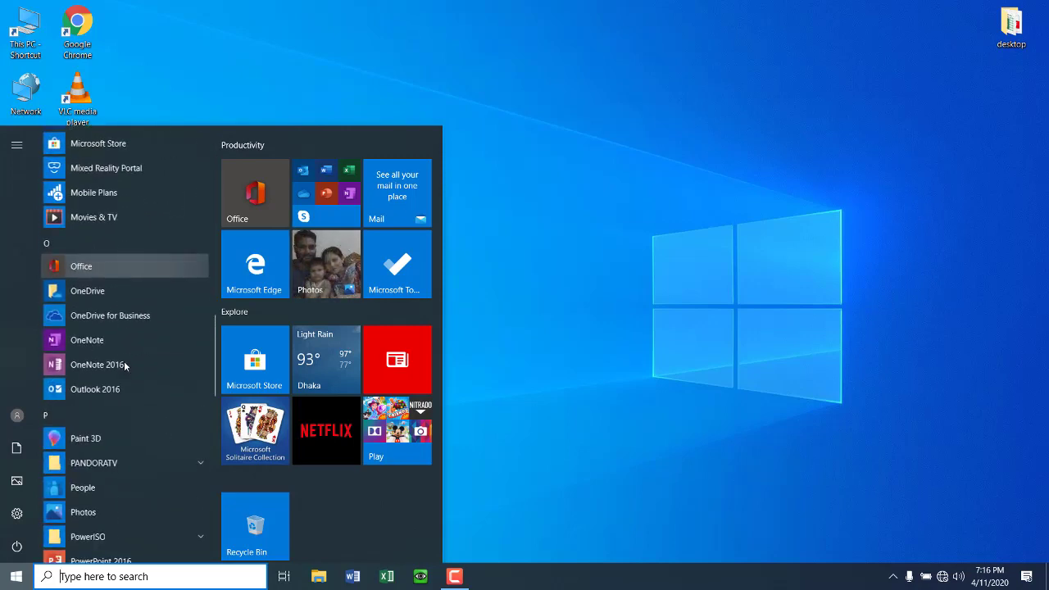
pyautogui.scroll(-5, 129, 343)
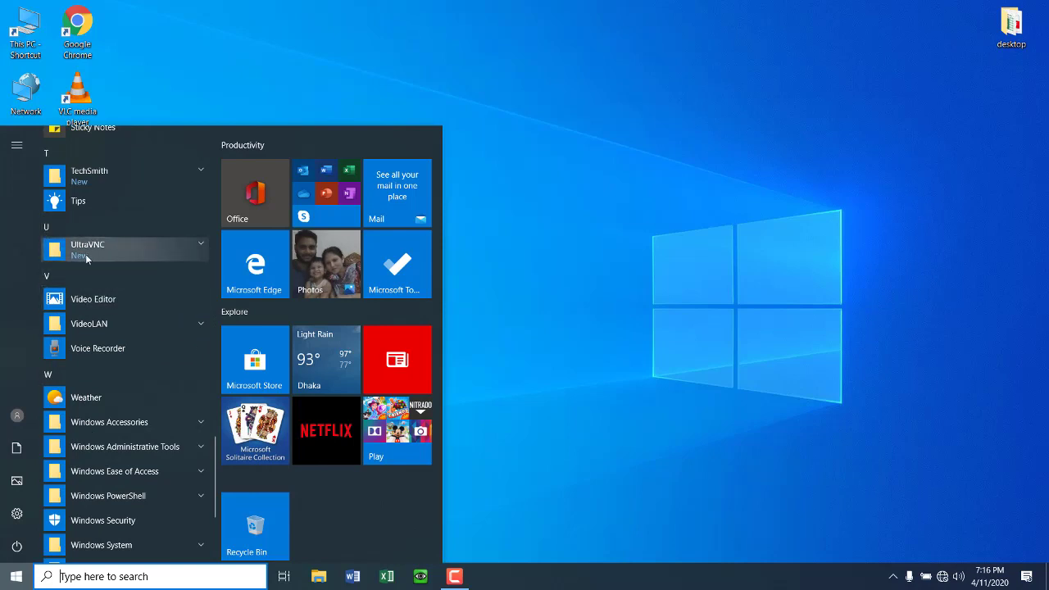
pyautogui.click(128, 249)
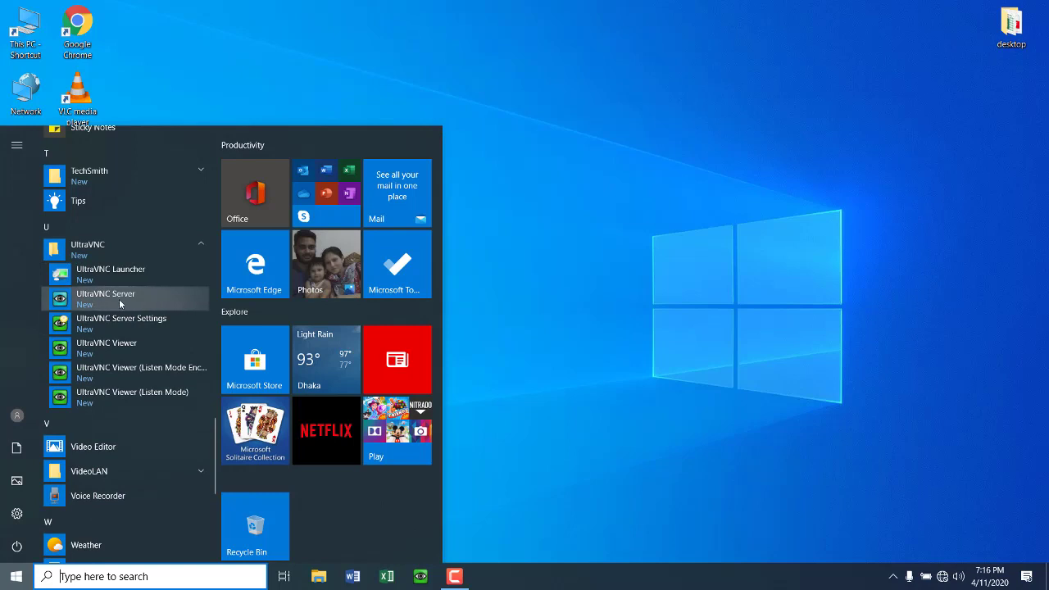
pyautogui.rightClick(119, 299)
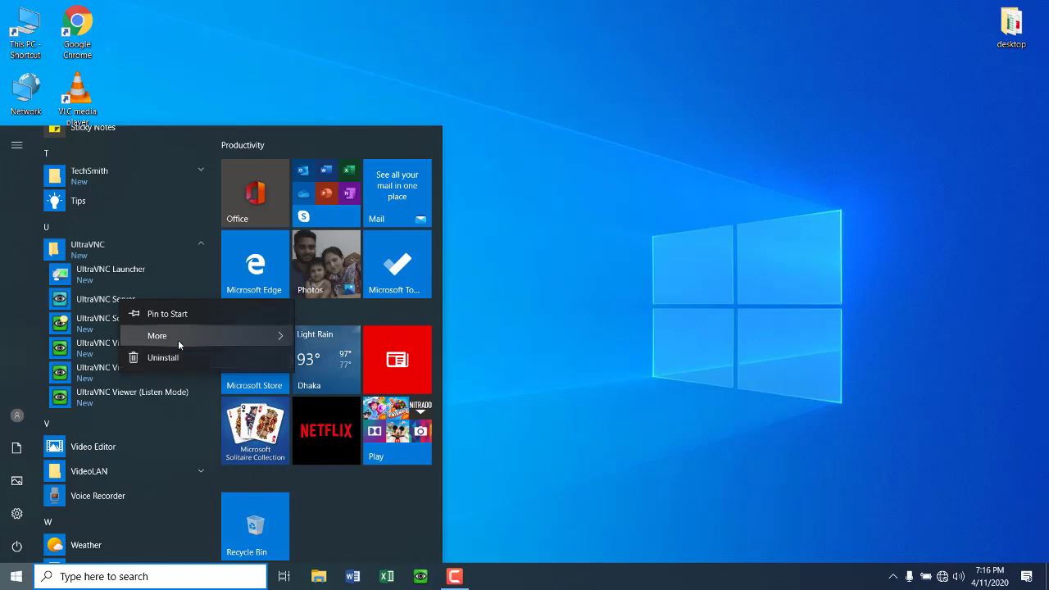
pyautogui.moveTo(178, 339)
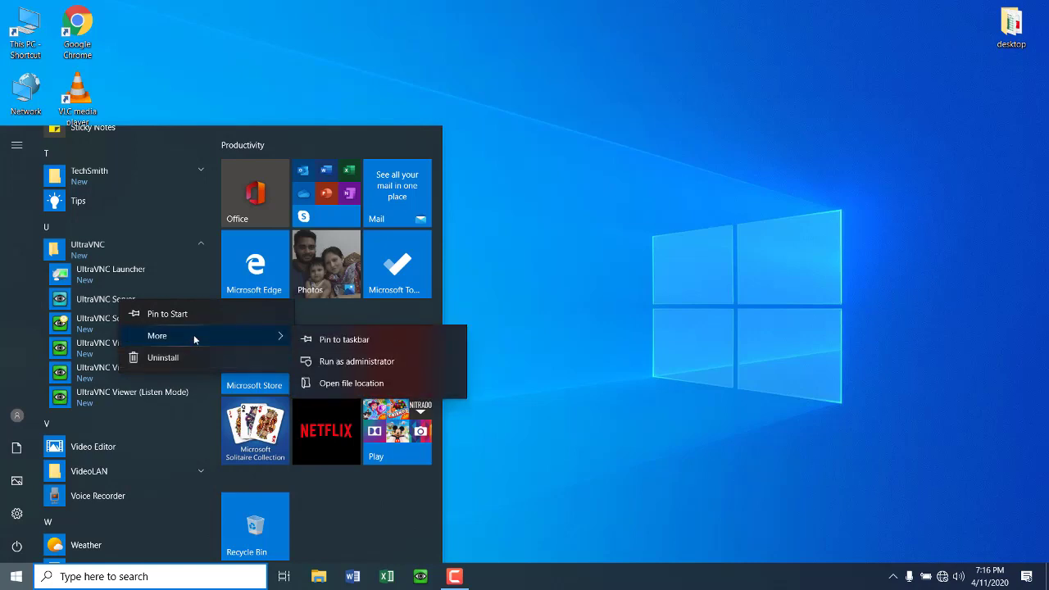
pyautogui.click(348, 384)
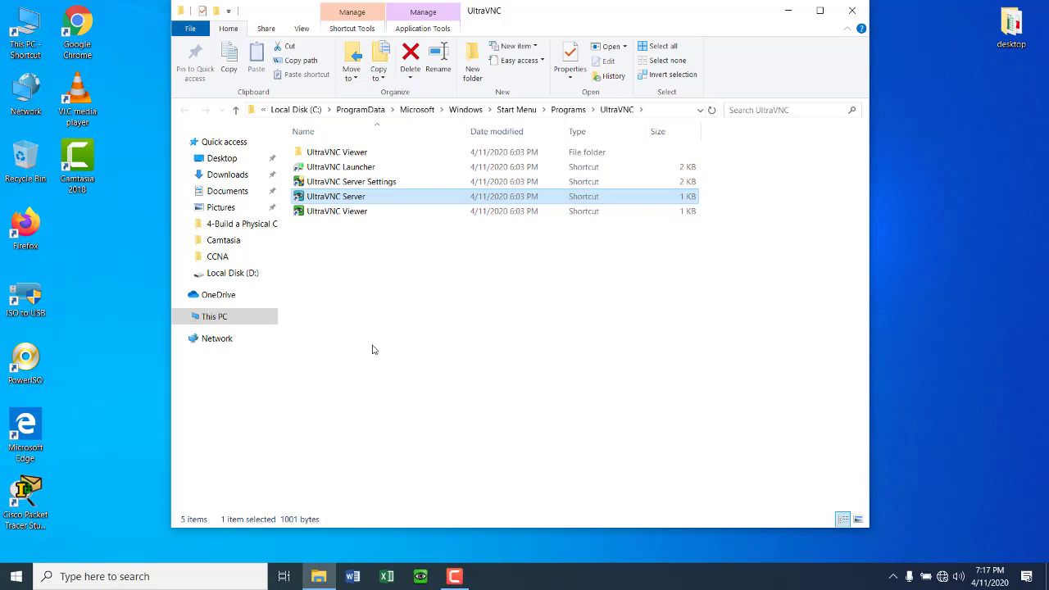
# Open the user's Startup folder with the Run command shell:startup and arrange it beside the UltraVNC folder.
pyautogui.press('super+r')
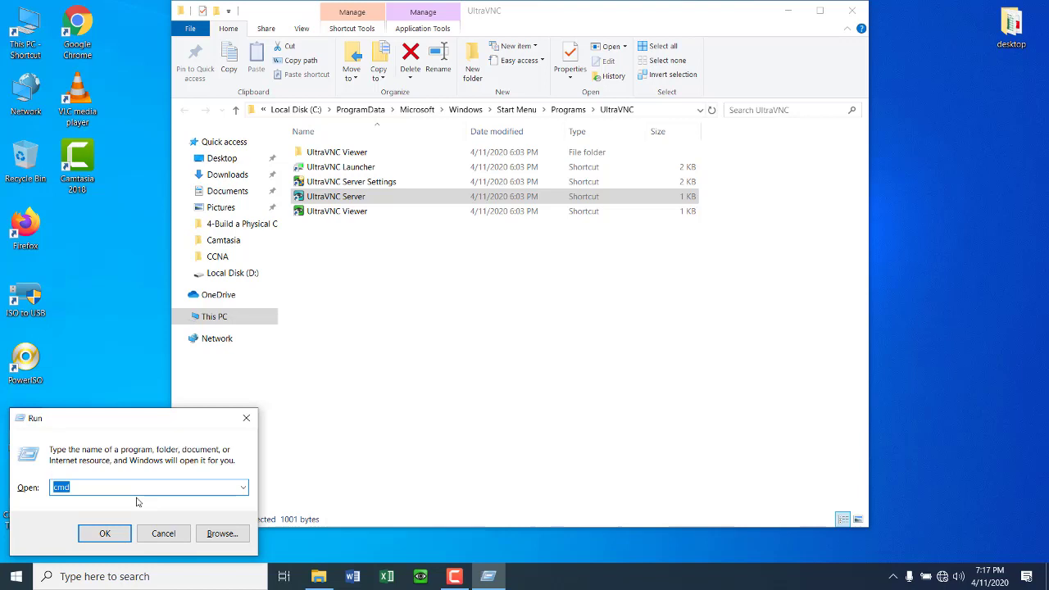
pyautogui.write('shell:startup')
pyautogui.click(112, 532)
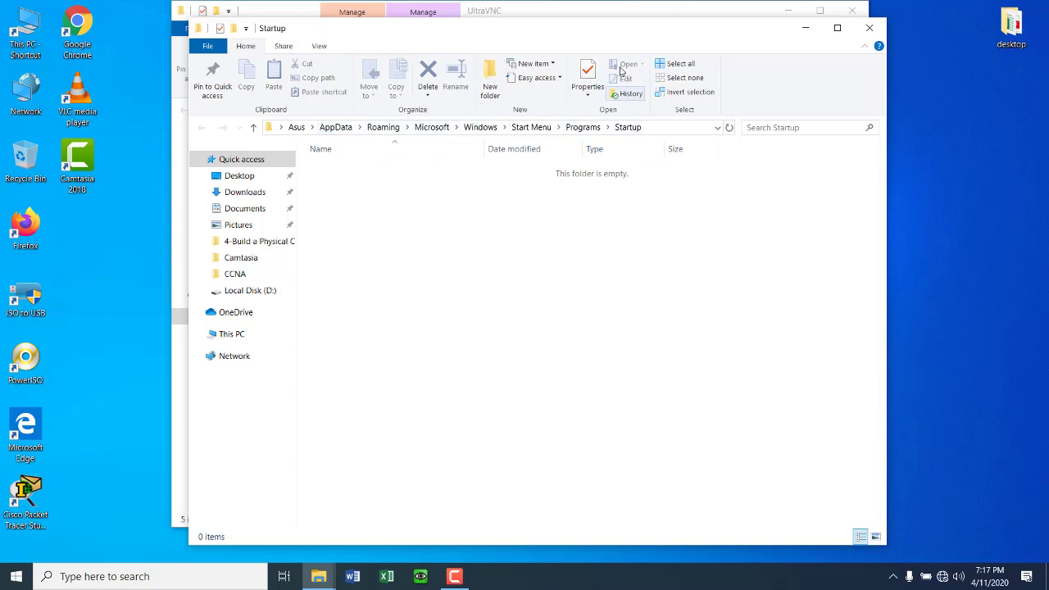
pyautogui.moveTo(590, 38); pyautogui.dragTo(666, 24)
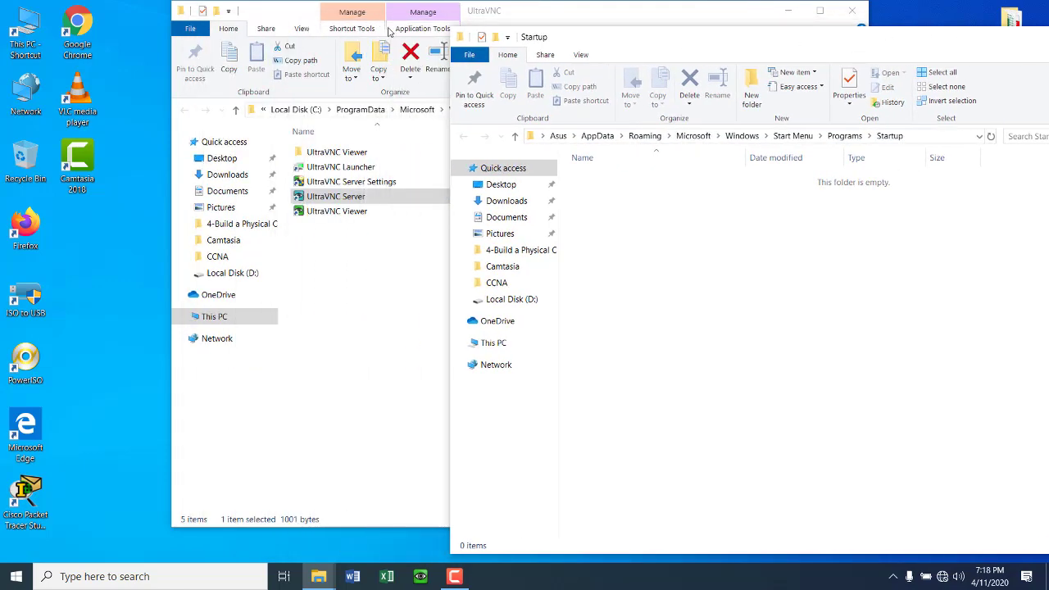
pyautogui.moveTo(291, 10); pyautogui.dragTo(167, 37)
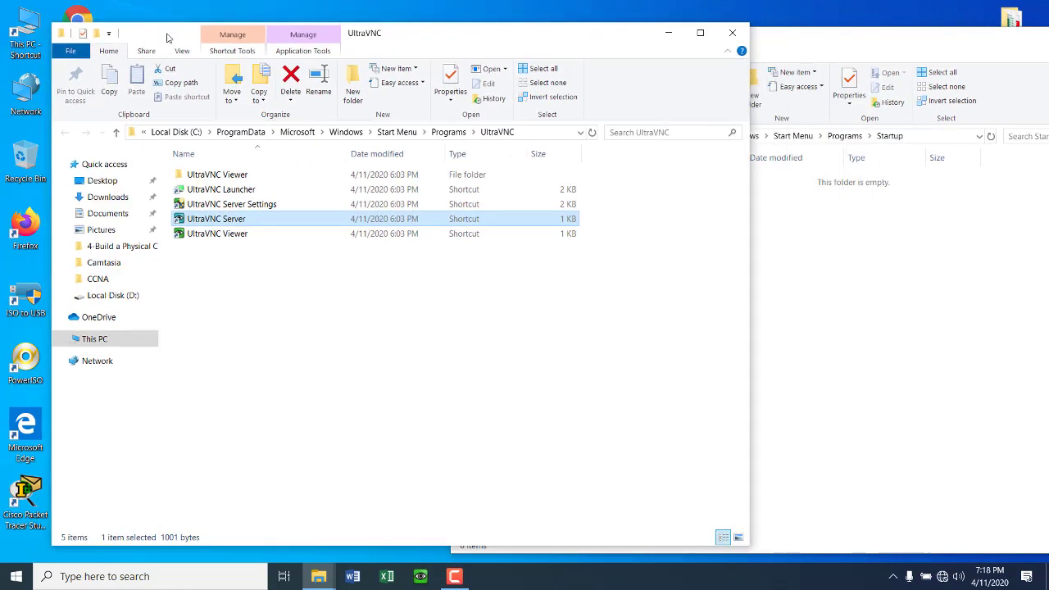
pyautogui.click(807, 49)
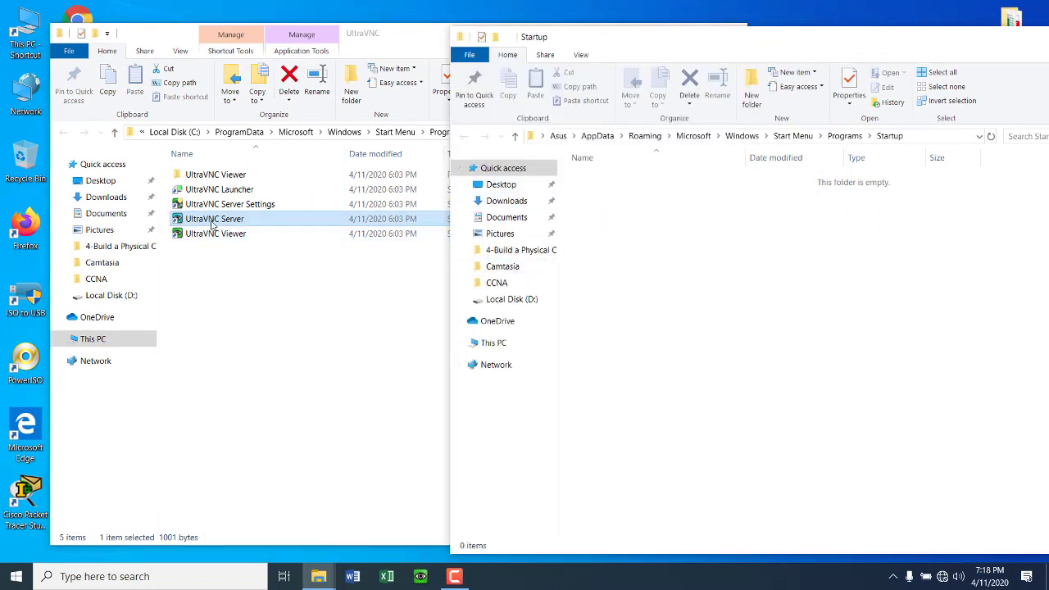
# Copy the UltraVNC Server shortcut from the UltraVNC folder into the Startup folder and close both folder windows.
pyautogui.click(211, 221)
pyautogui.rightClick(211, 221)
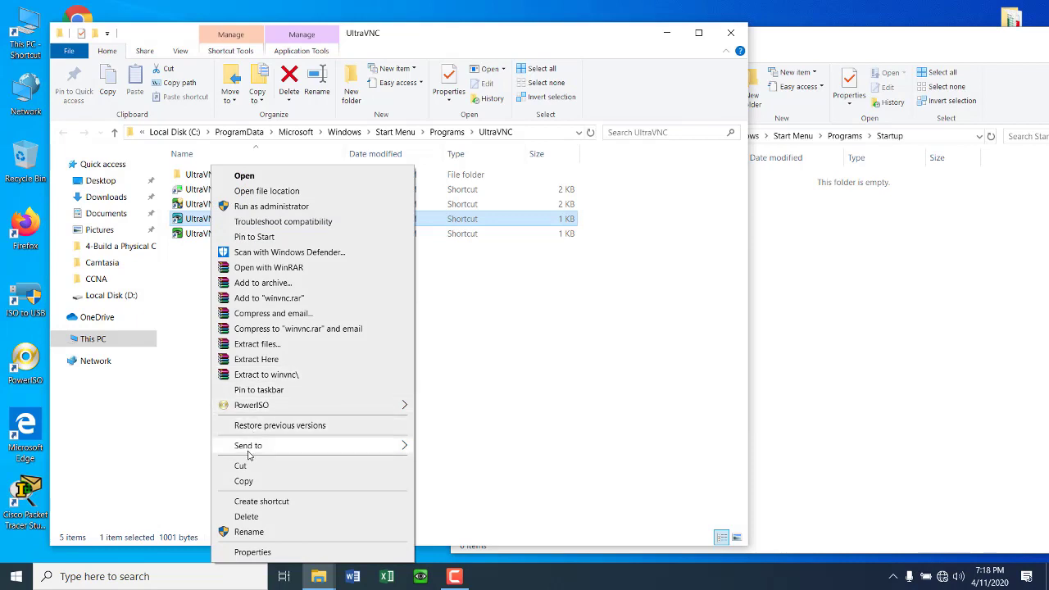
pyautogui.click(243, 482)
pyautogui.click(842, 50)
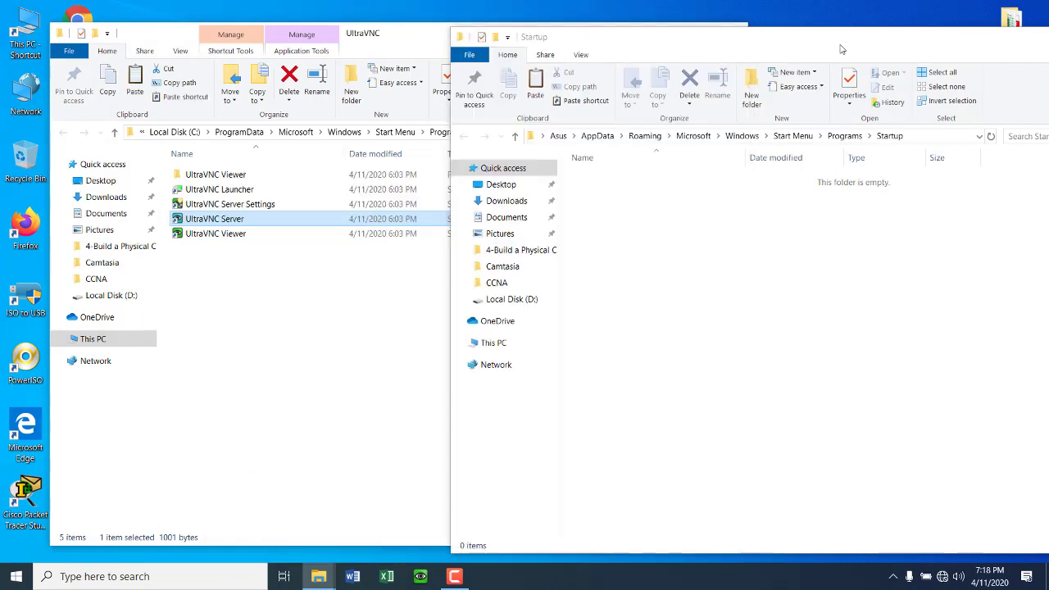
pyautogui.rightClick(743, 202)
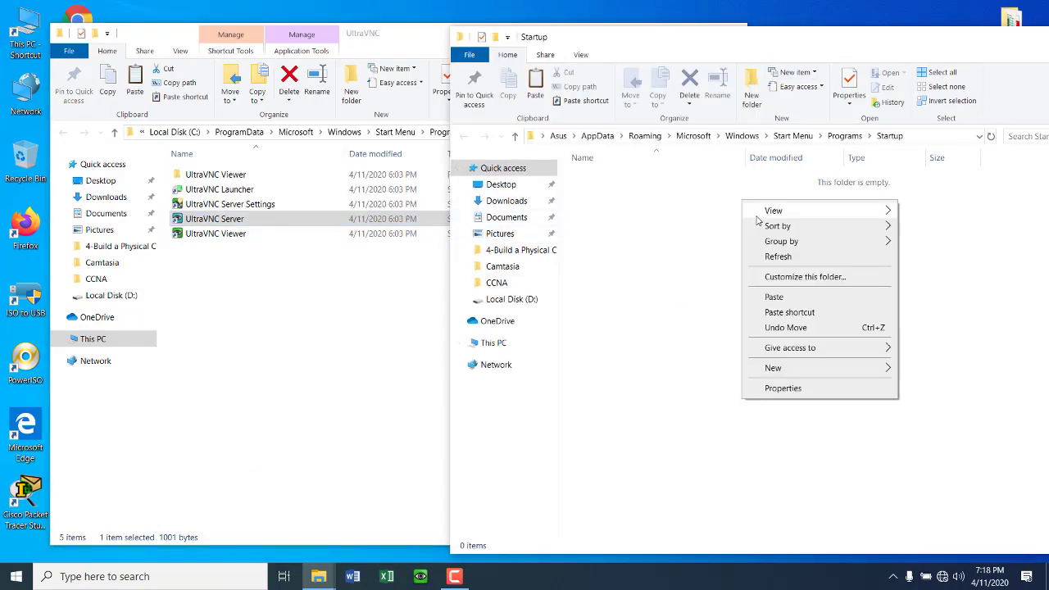
pyautogui.click(773, 296)
pyautogui.moveTo(815, 49); pyautogui.dragTo(575, 68)
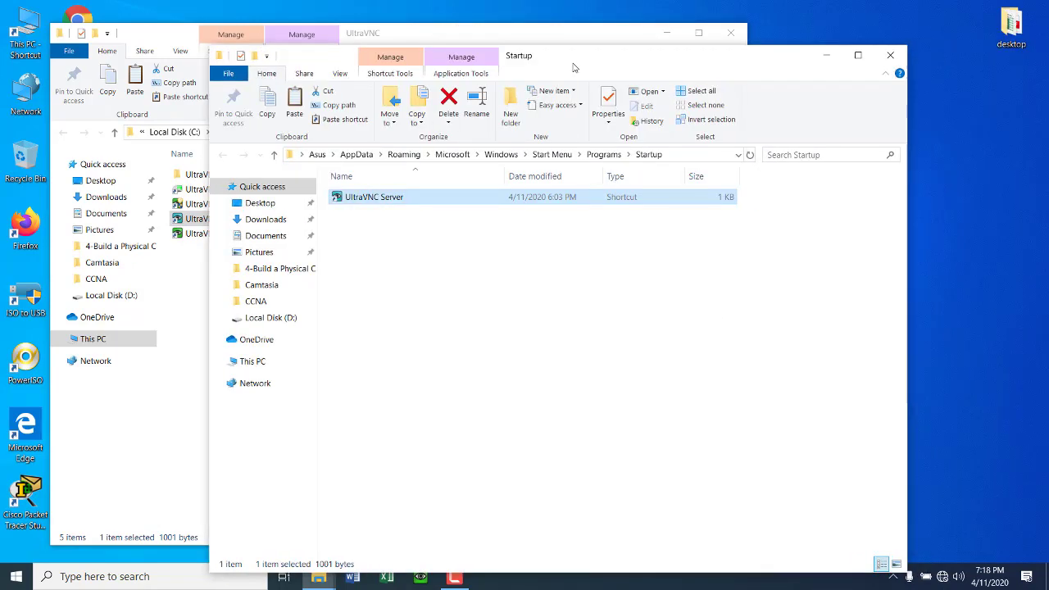
pyautogui.click(890, 55)
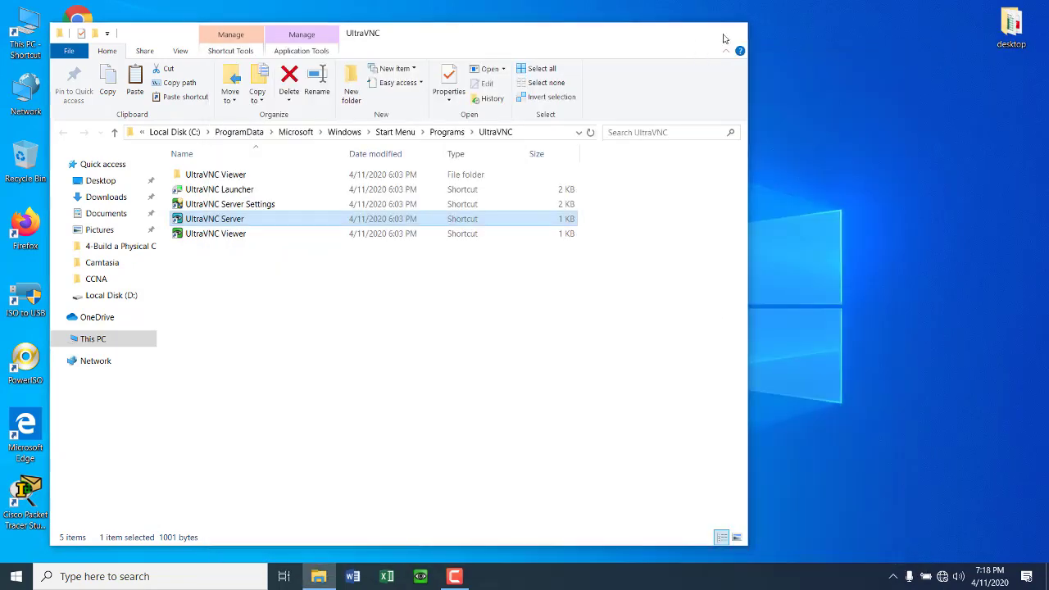
pyautogui.click(723, 39)
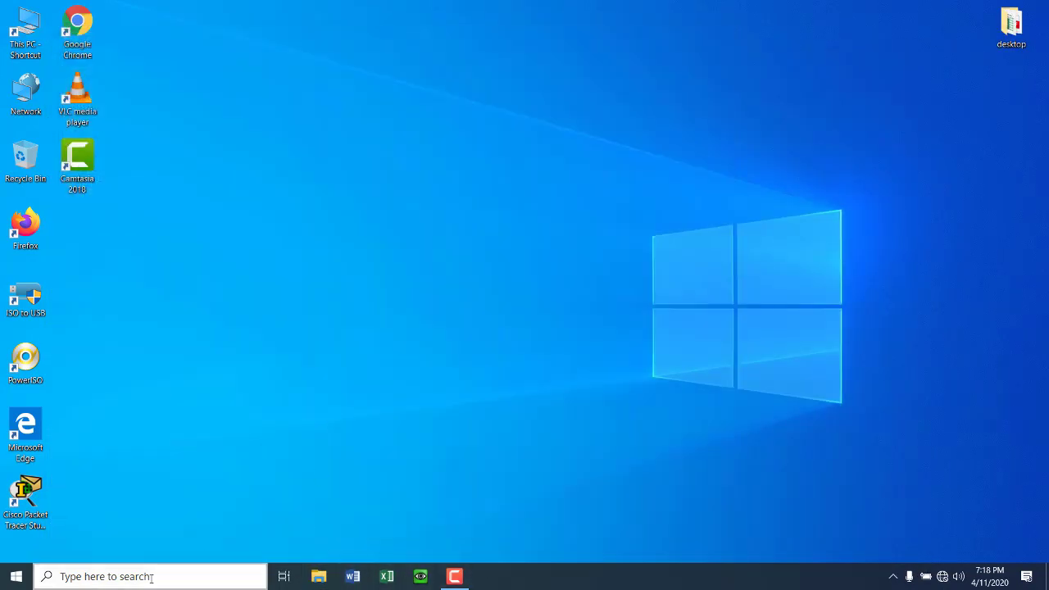
# Check Task Manager's startup programs for the VNC server entry and look at the hidden system tray icons.
pyautogui.rightClick(12, 578)
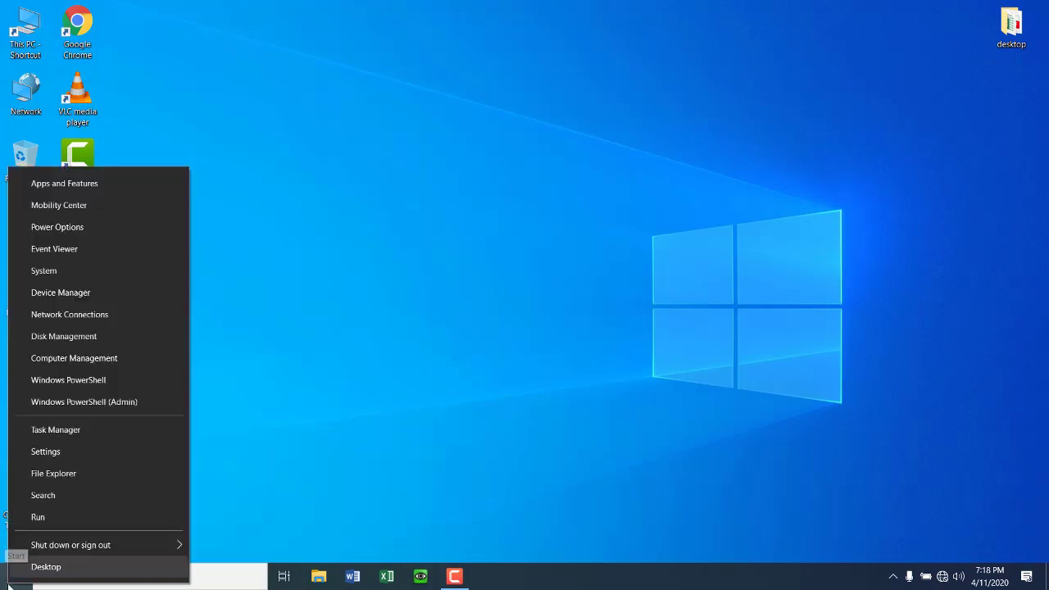
pyautogui.click(64, 436)
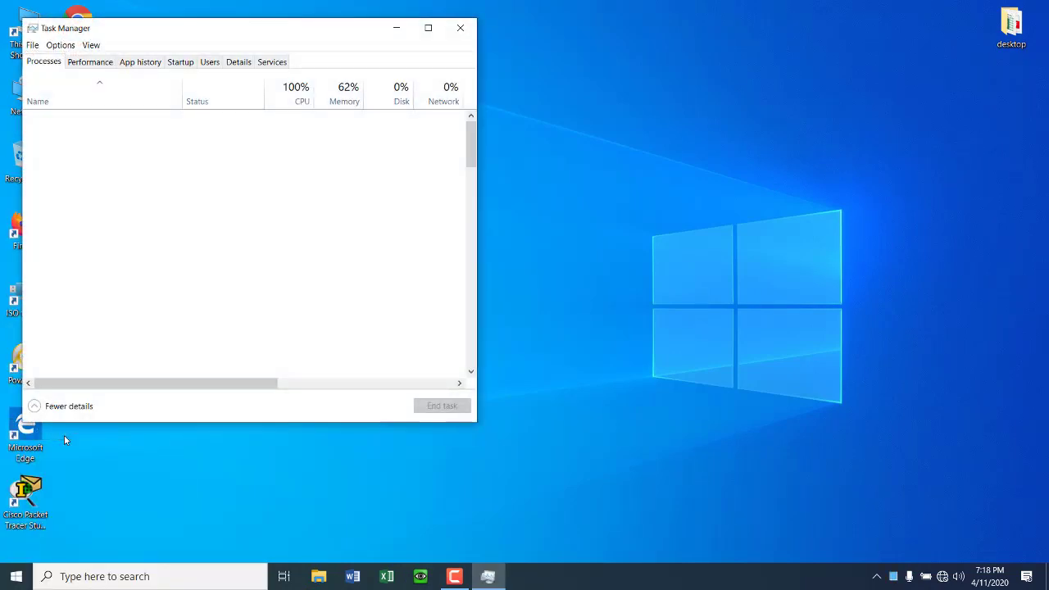
pyautogui.hotkey('ctrl', 'Tab')
pyautogui.hotkey('ctrl', 'Tab')
pyautogui.hotkey('ctrl', 'Tab')
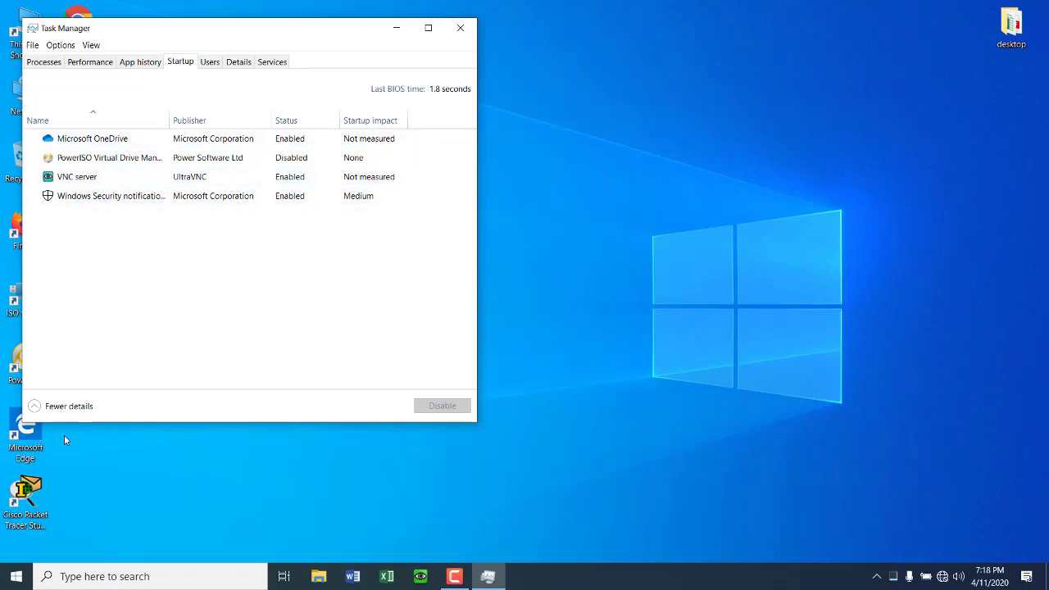
pyautogui.click(876, 576)
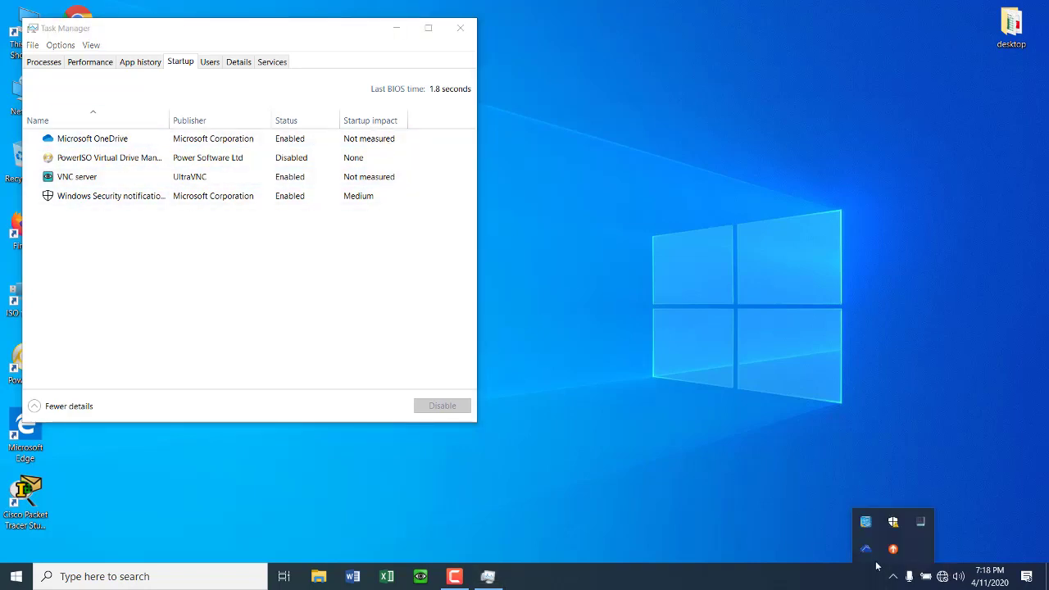